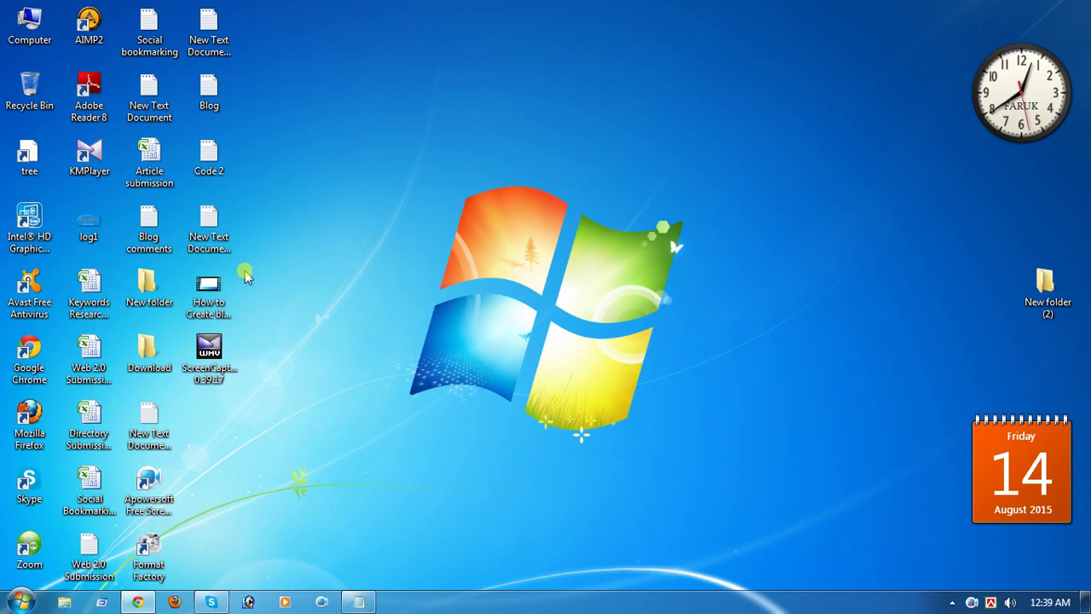
Switch to Chrome and look over the blog's public front page
click(137, 601)
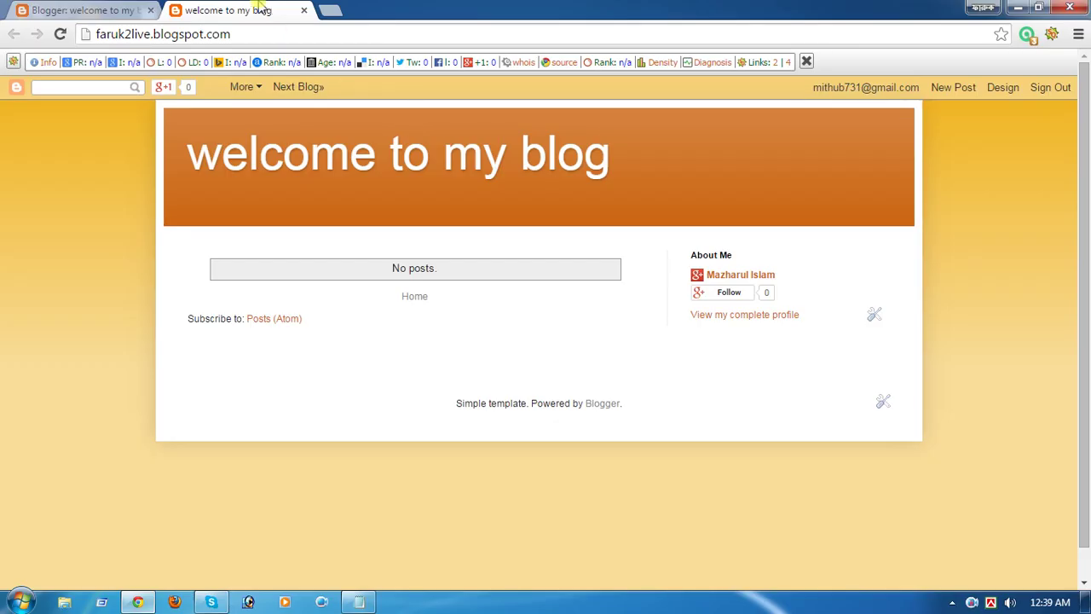
scroll(316, 285, down, 1)
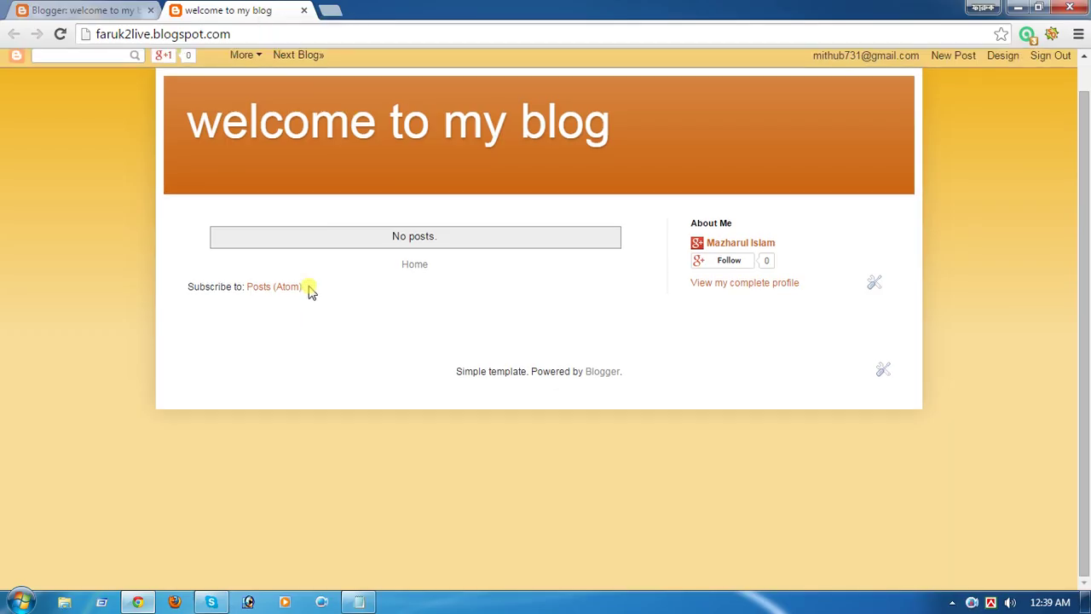
scroll(309, 288, up, 1)
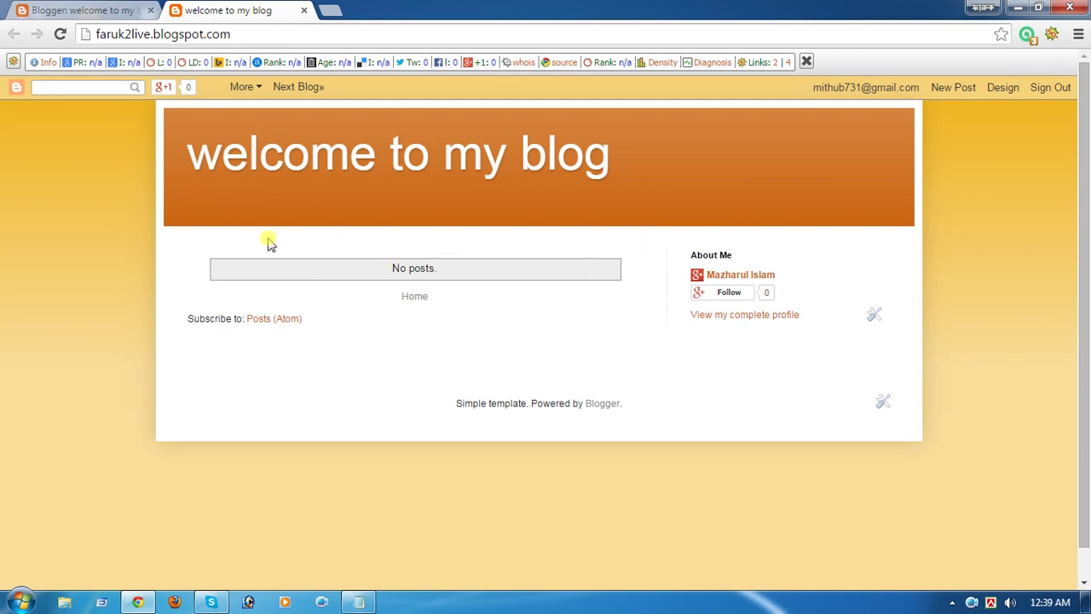
In the blog's layout settings, add a Pages gadget to the Cross-Column section below the header
click(75, 8)
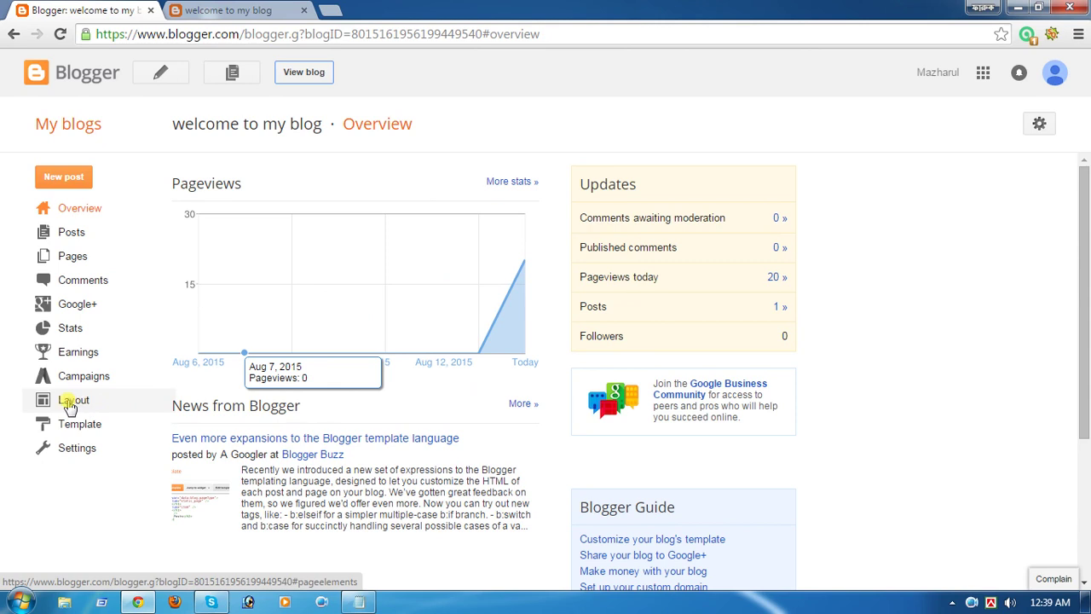
click(71, 402)
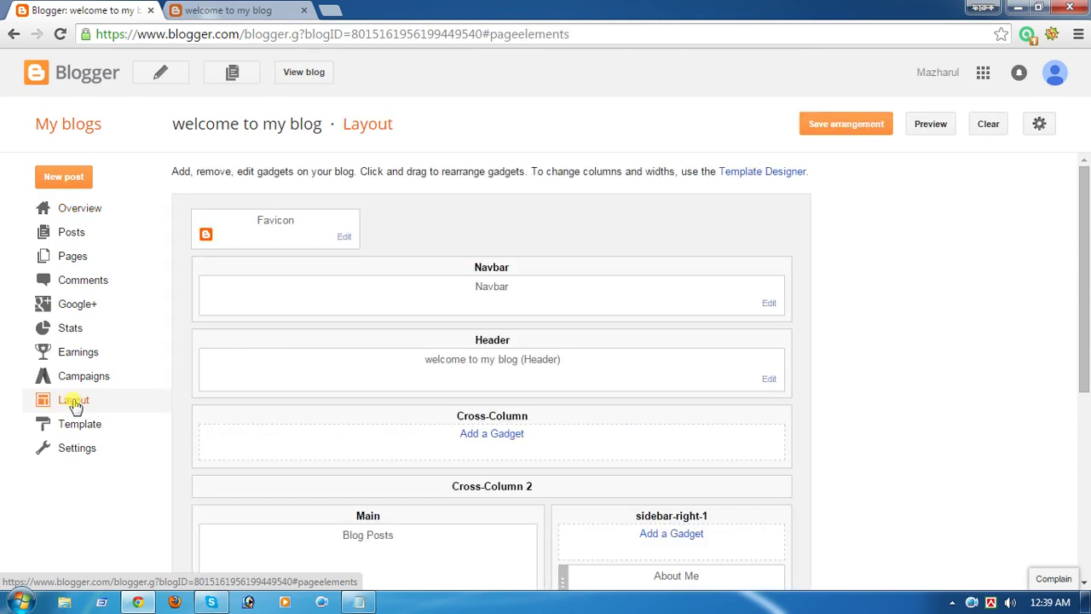
click(486, 434)
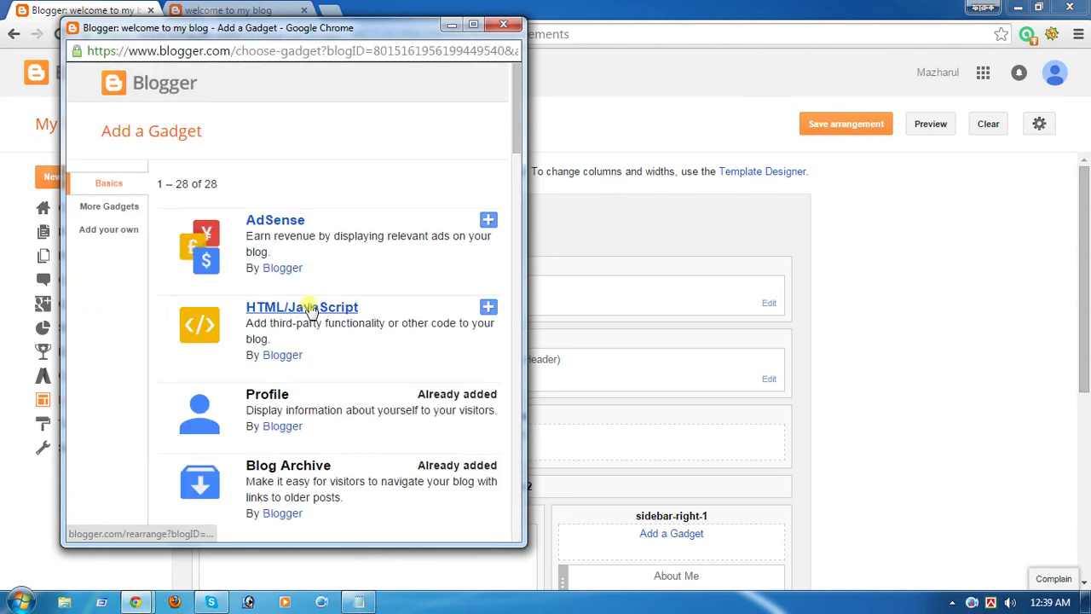
scroll(315, 311, down, 2)
scroll(319, 311, down, 3)
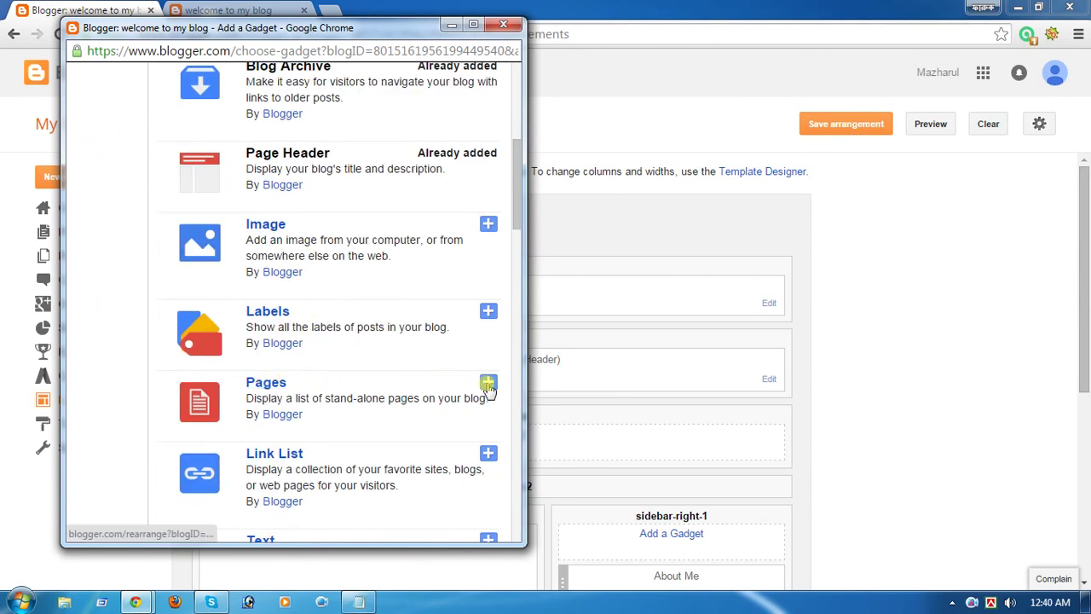
click(489, 384)
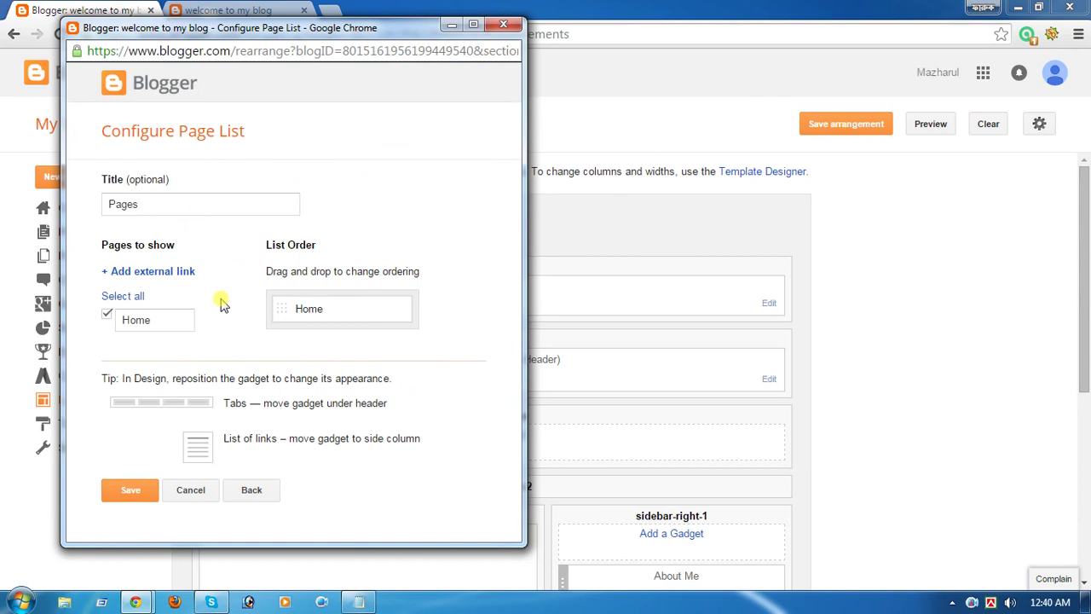
Start a new external link titled "Page 1" in the page list, ready for its web address
click(168, 273)
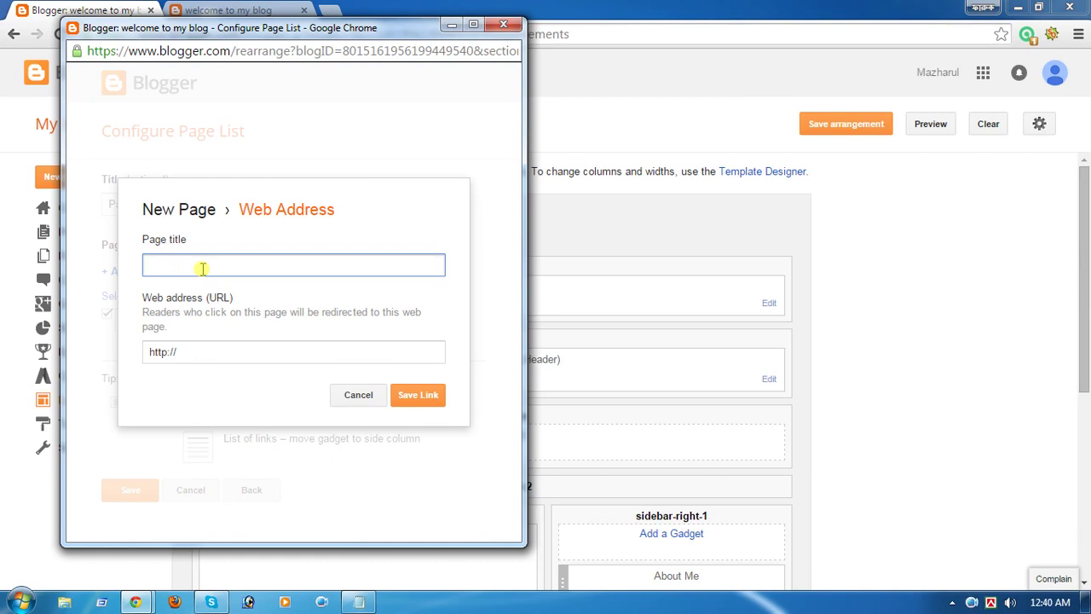
text(Page 1)
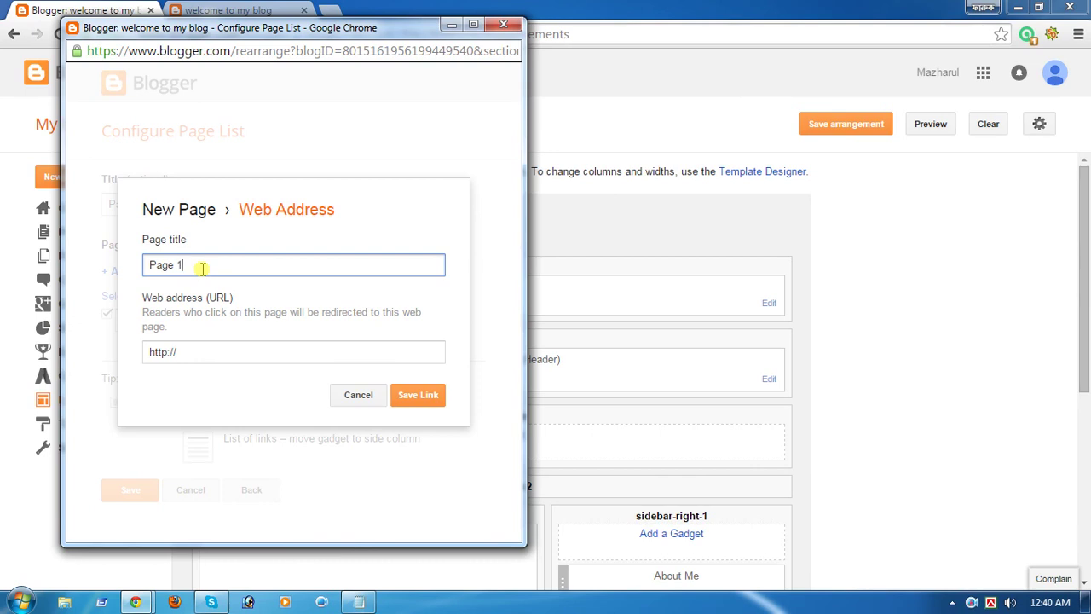
click(209, 356)
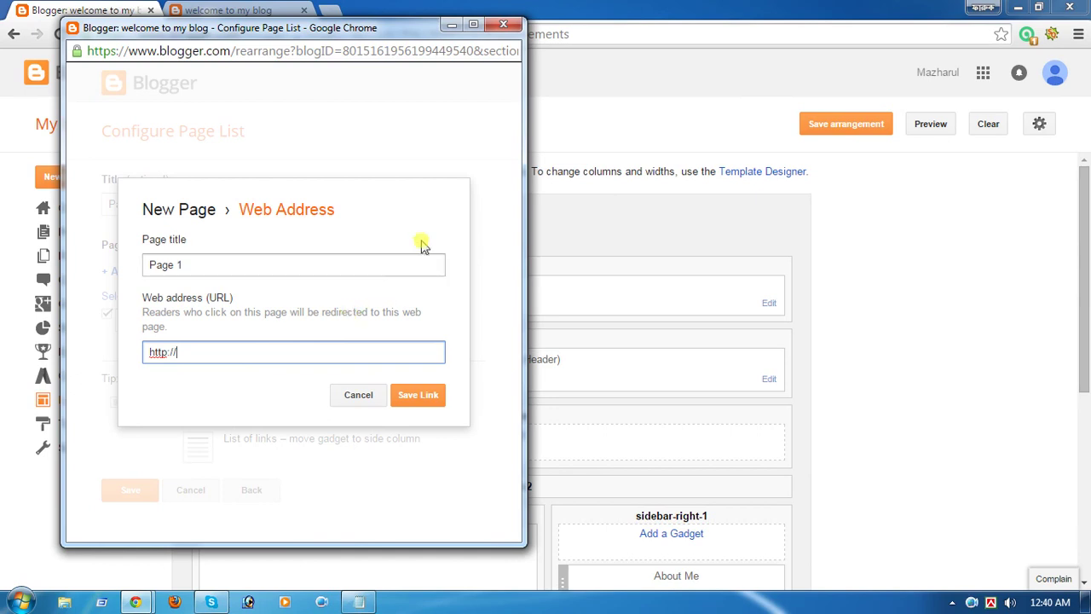
Set the gadget window aside and create a new post titled "hgffhgfhg" with the body text "jhfgfgg"
click(450, 25)
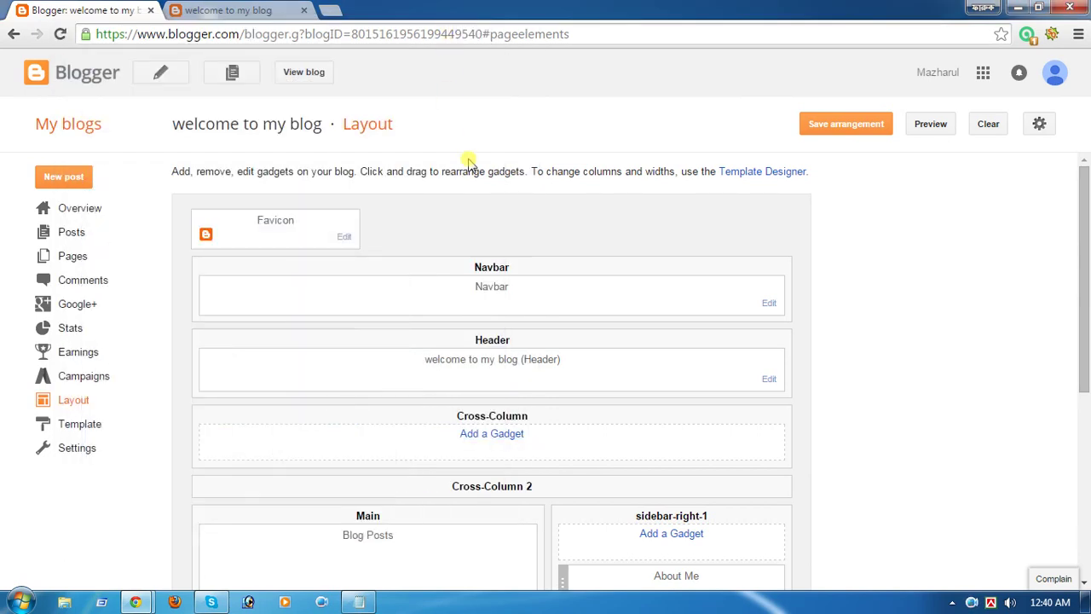
click(88, 214)
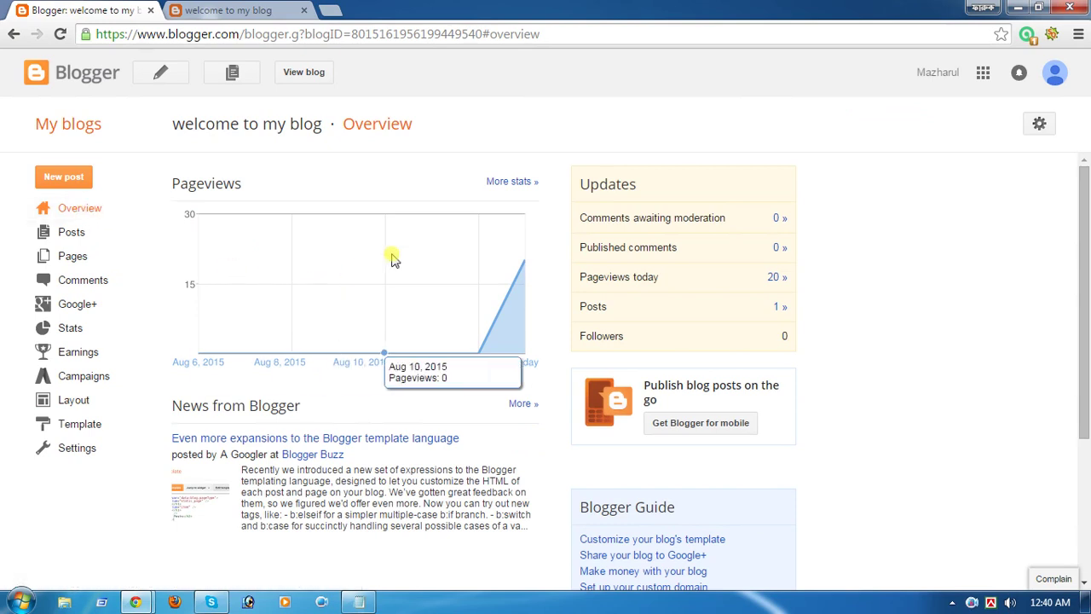
click(75, 240)
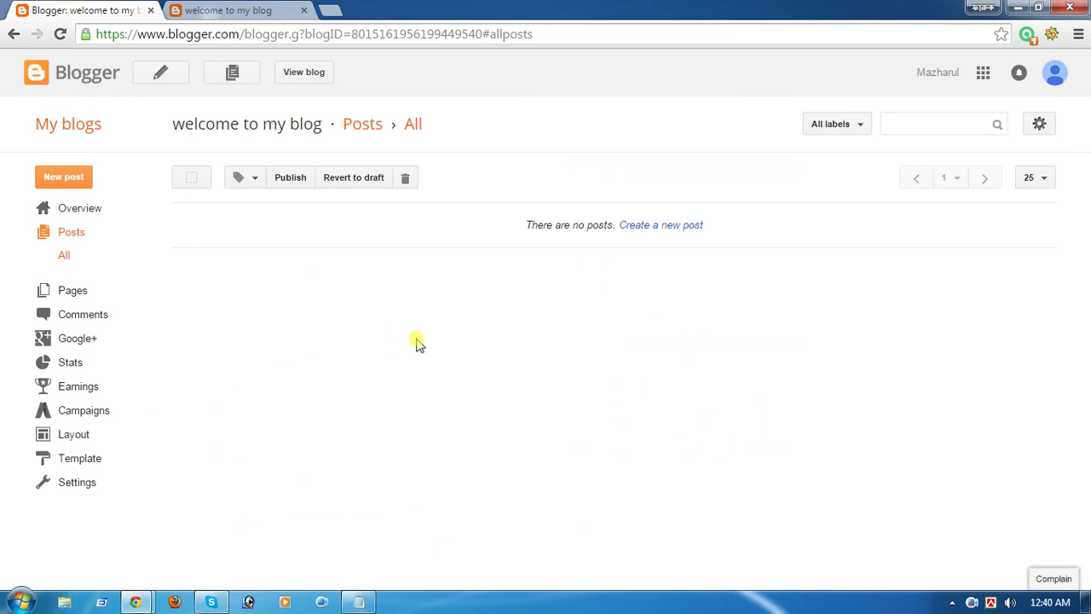
click(648, 225)
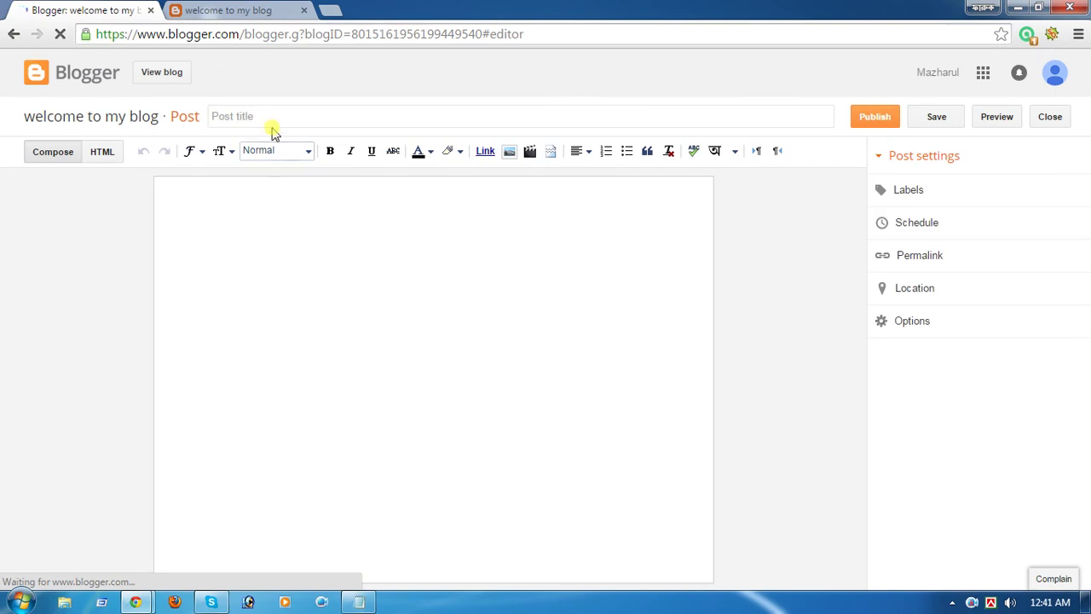
click(269, 117)
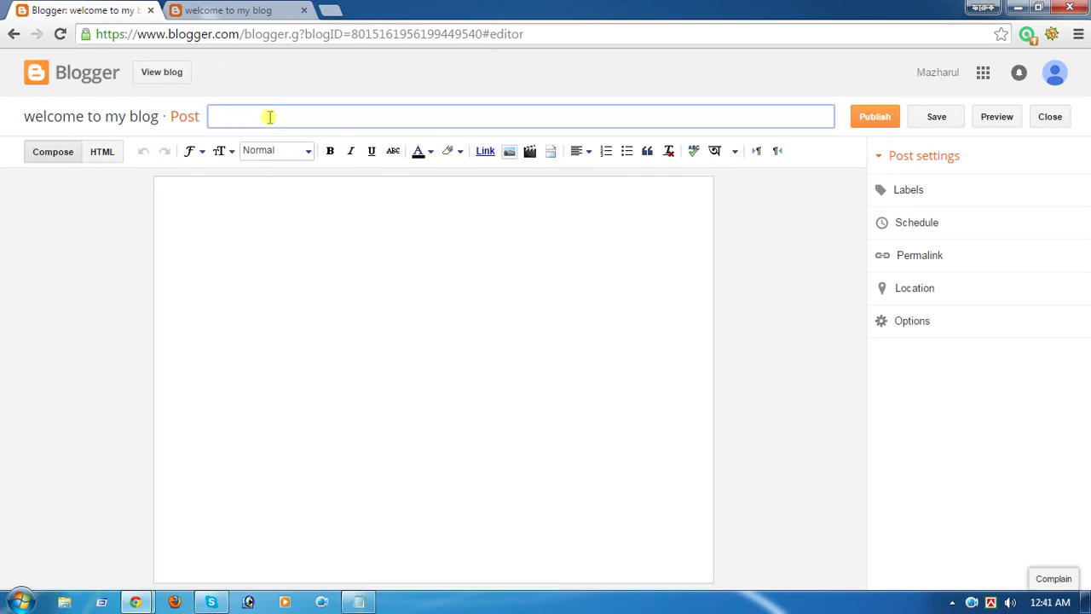
text(hgffhgfhg)
click(245, 226)
text(jhfg)
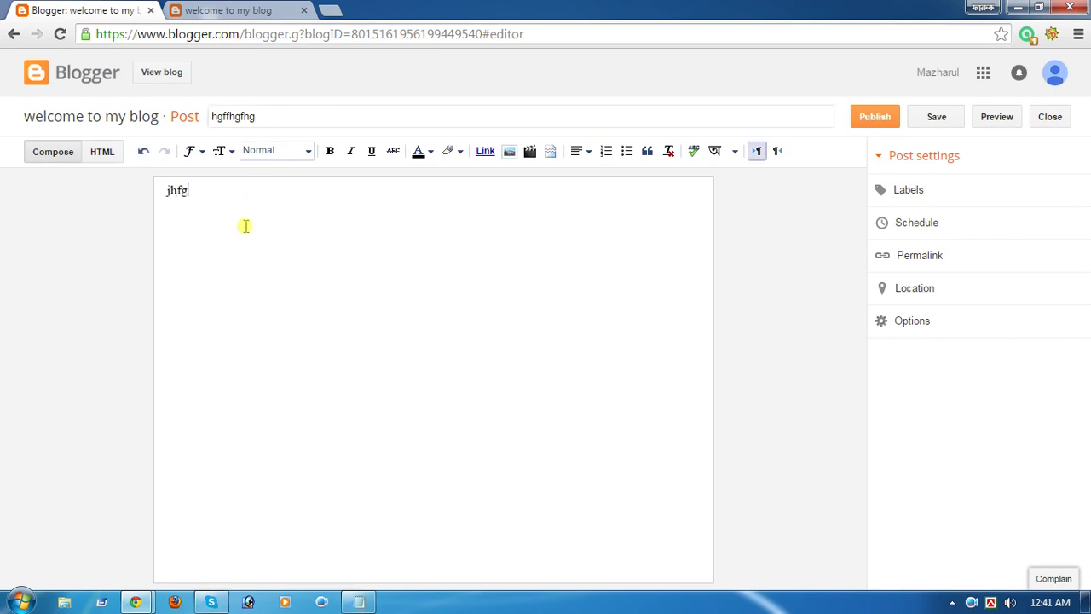
text(fgg)
Add the label "Page 1" to the post and publish it
click(916, 199)
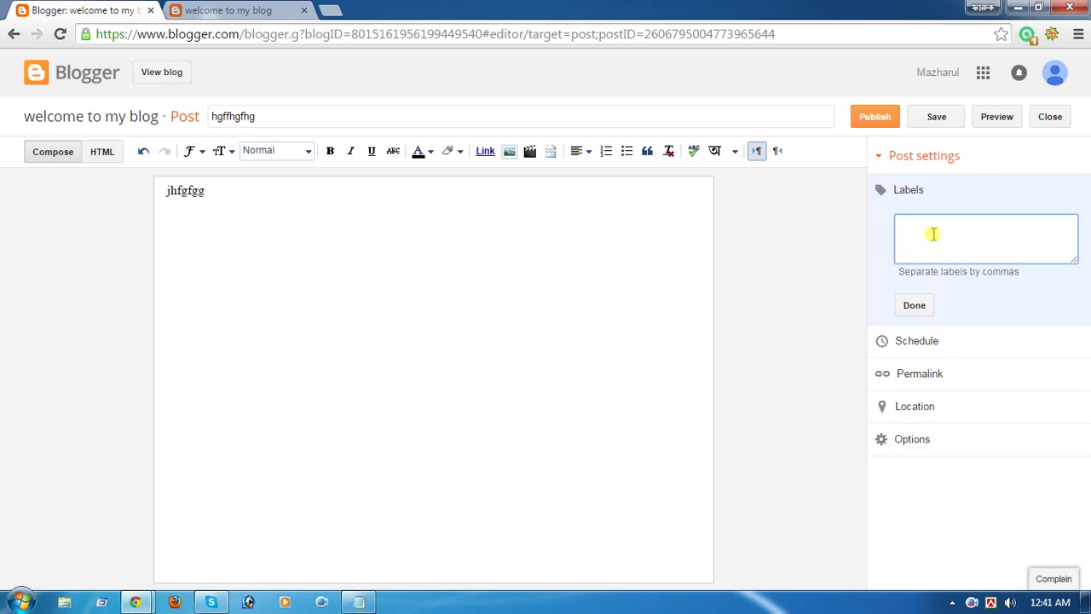
text(Page 1)
triple_click(949, 224)
click(964, 219)
click(915, 305)
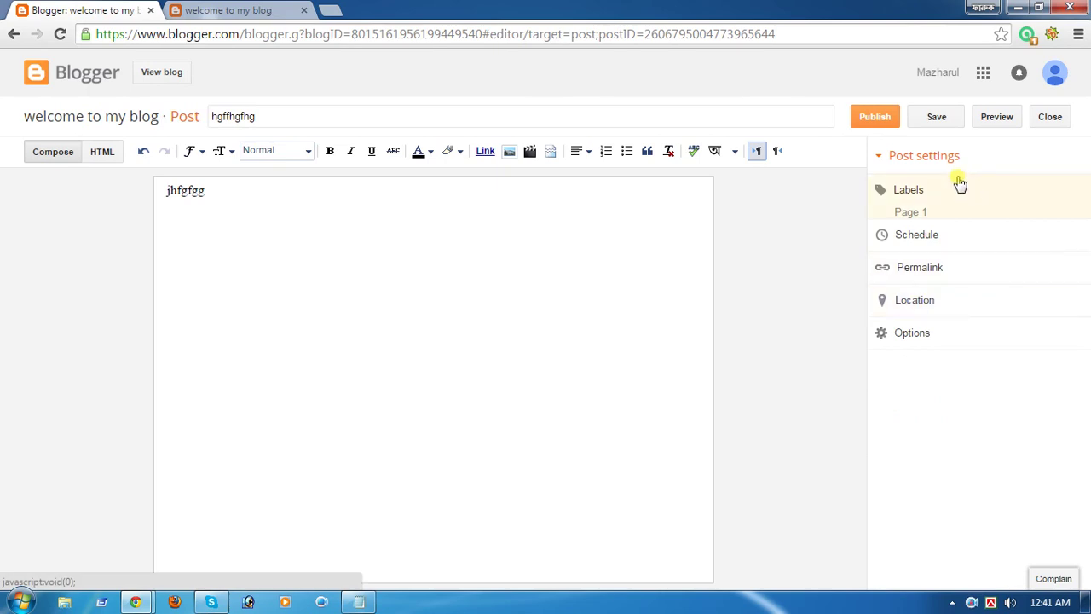
click(884, 123)
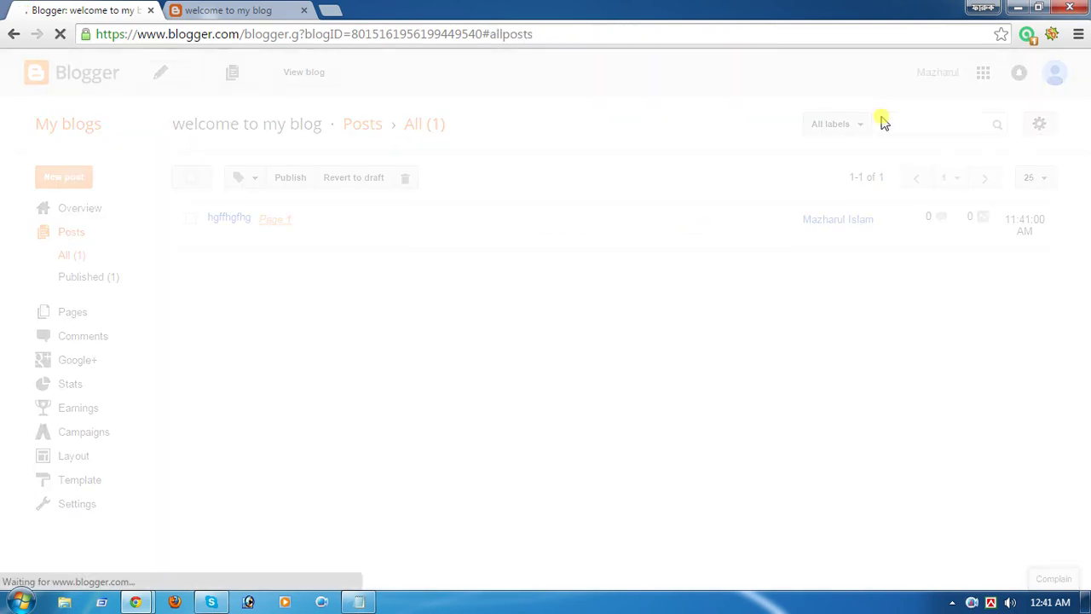
click(416, 416)
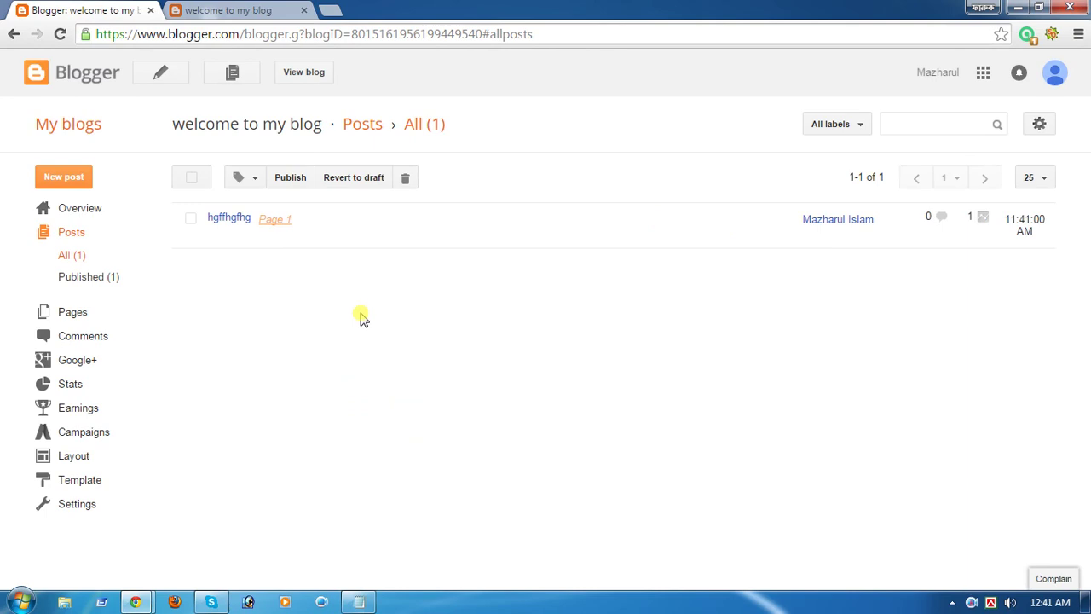
View the blog, open the post's "Page 1" label page and copy its web address
click(305, 73)
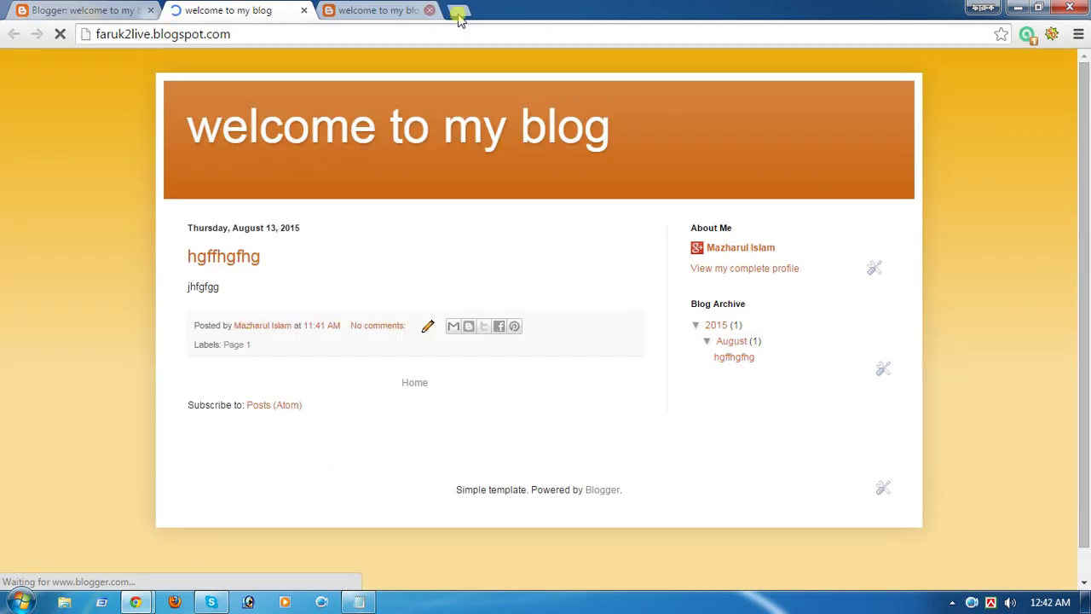
click(457, 9)
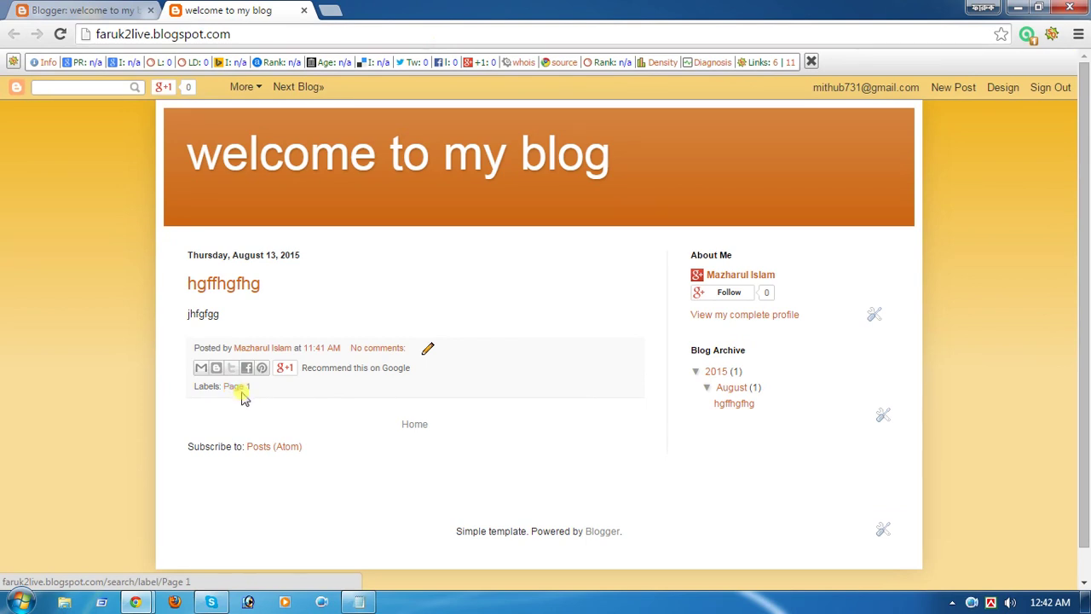
click(239, 389)
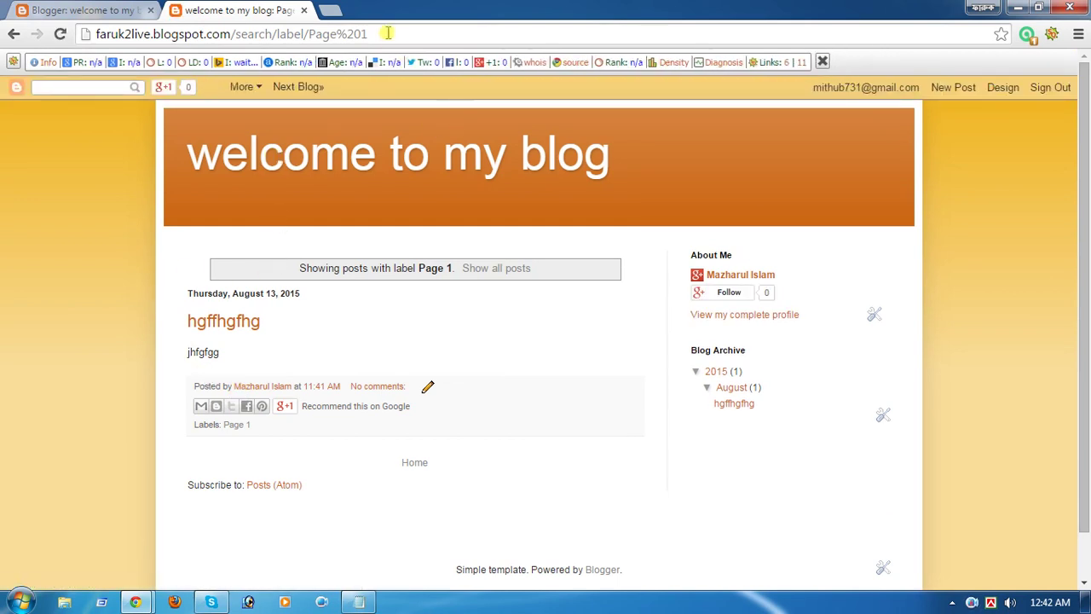
click(418, 35)
key(ctrl+c)
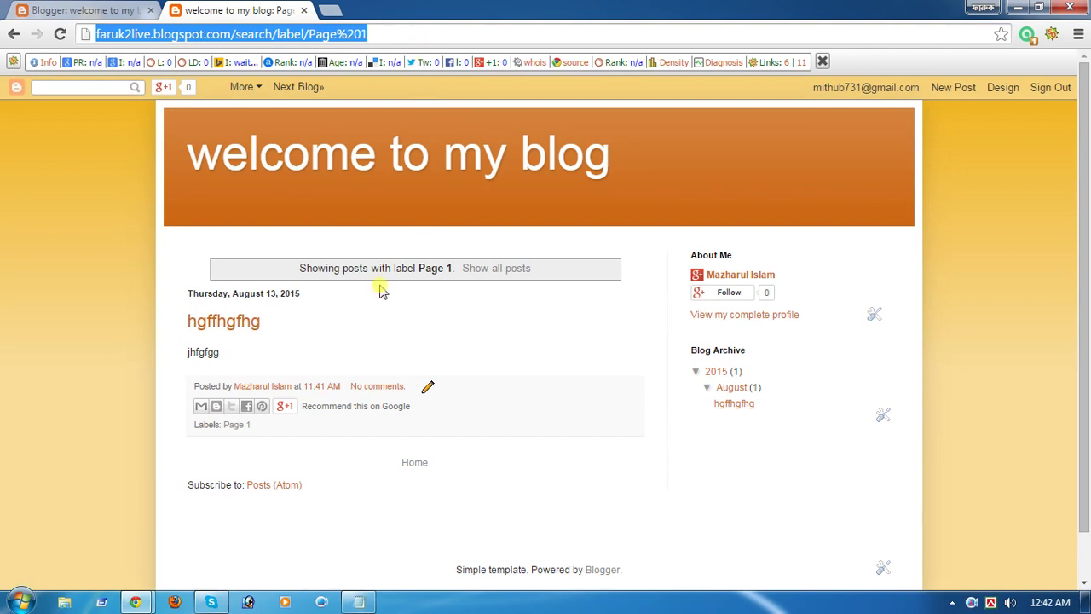
Return to the unfinished external link, replace its web address with the copied label URL, and save both the link and the Pages gadget
key(ctrl+Tab)
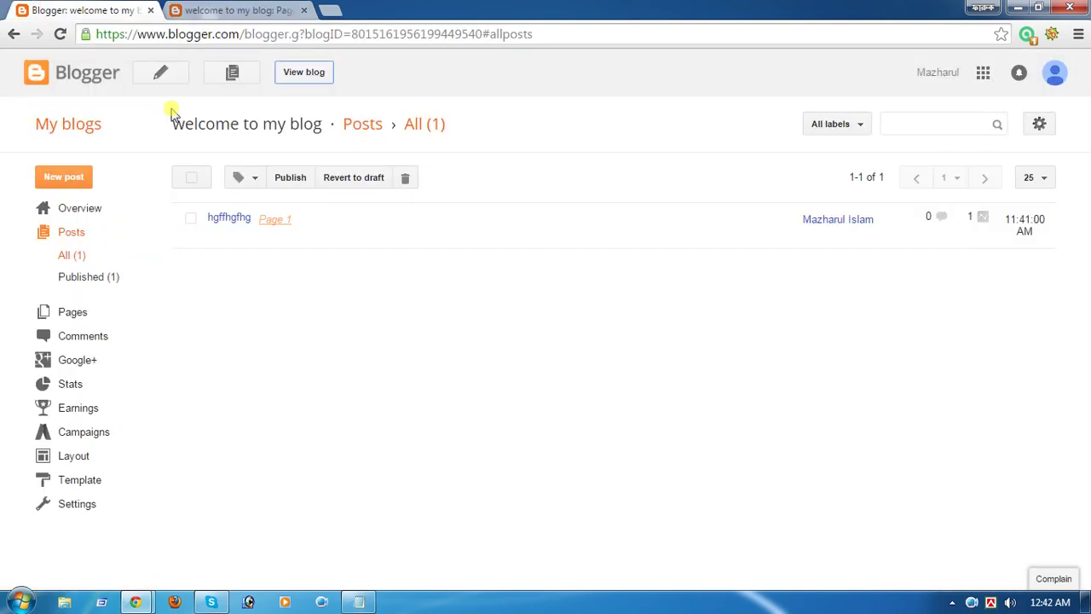
click(84, 213)
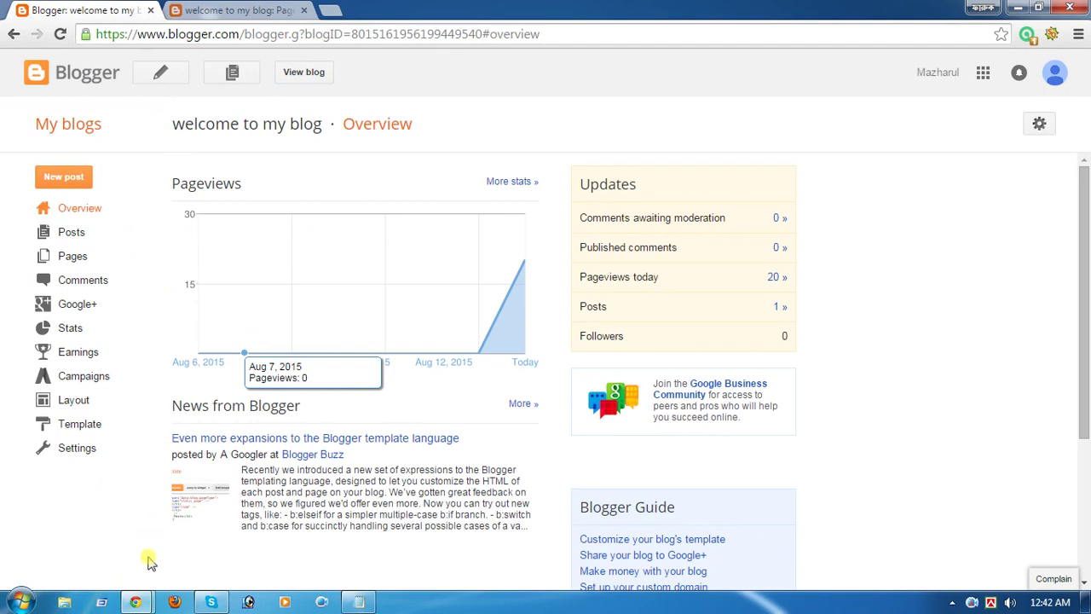
mouse_move(136, 601)
click(263, 477)
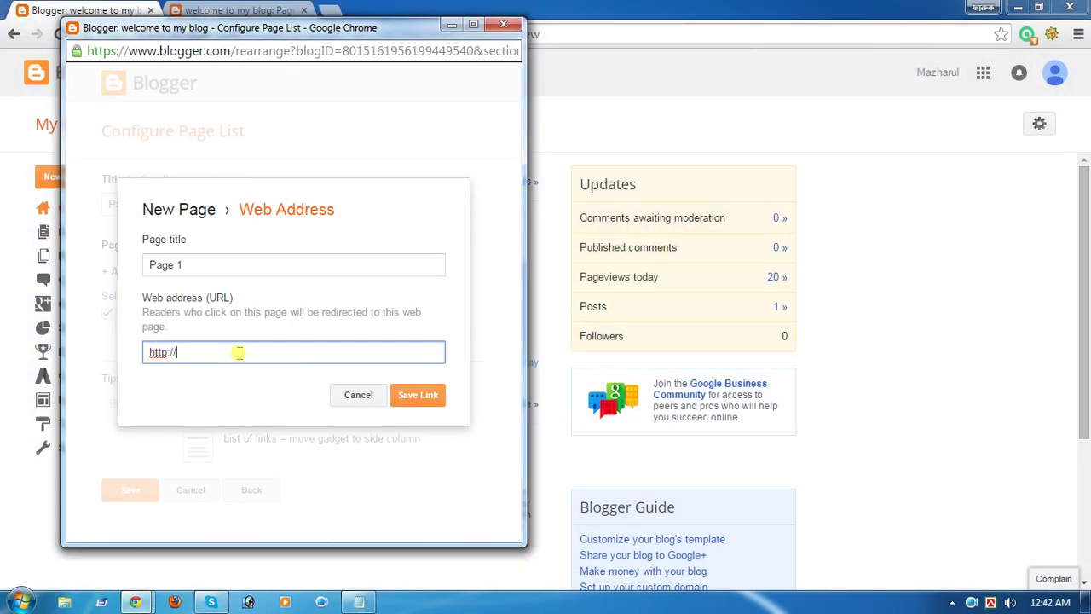
drag(190, 351, 111, 354)
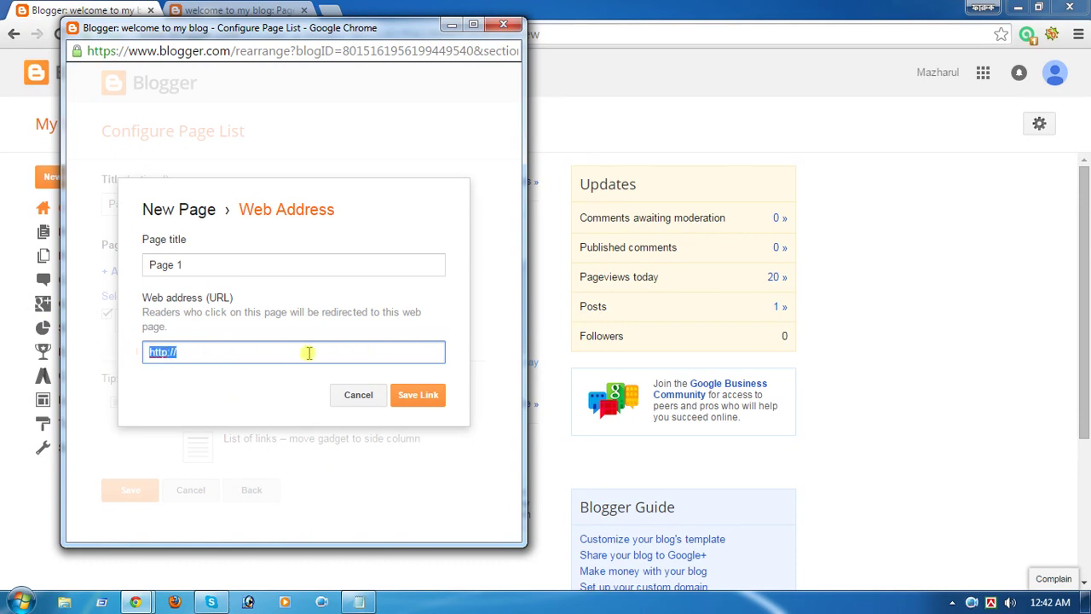
key(ctrl+v)
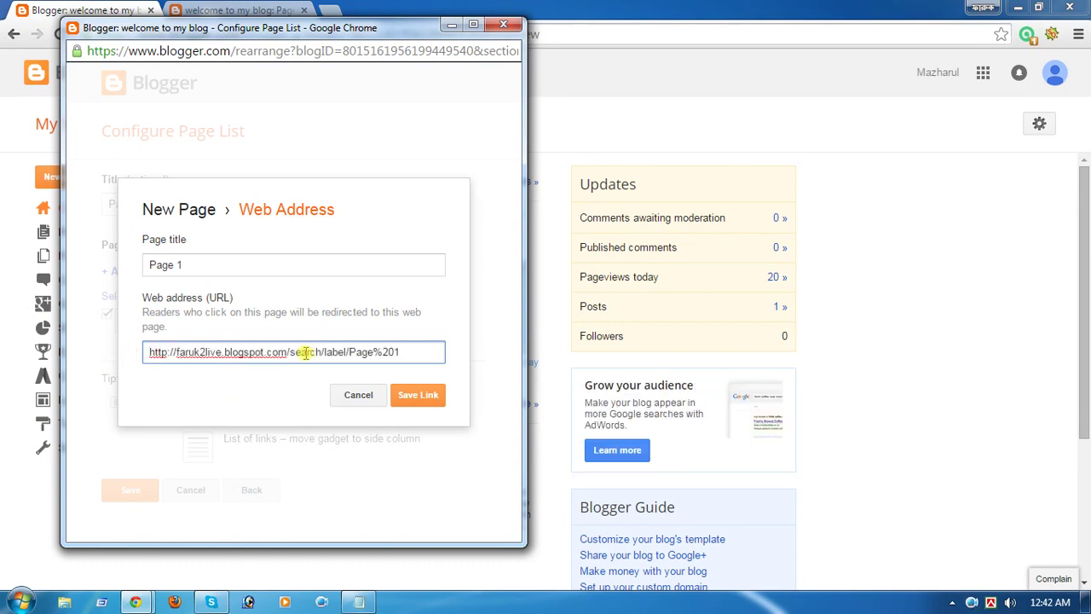
click(419, 397)
scroll(400, 386, down, 2)
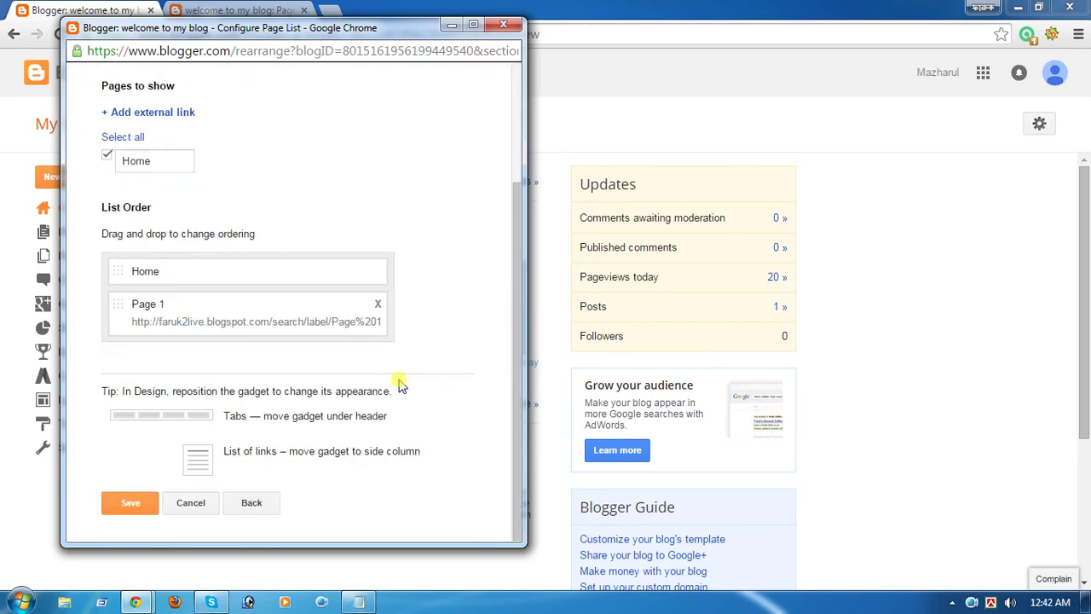
click(122, 508)
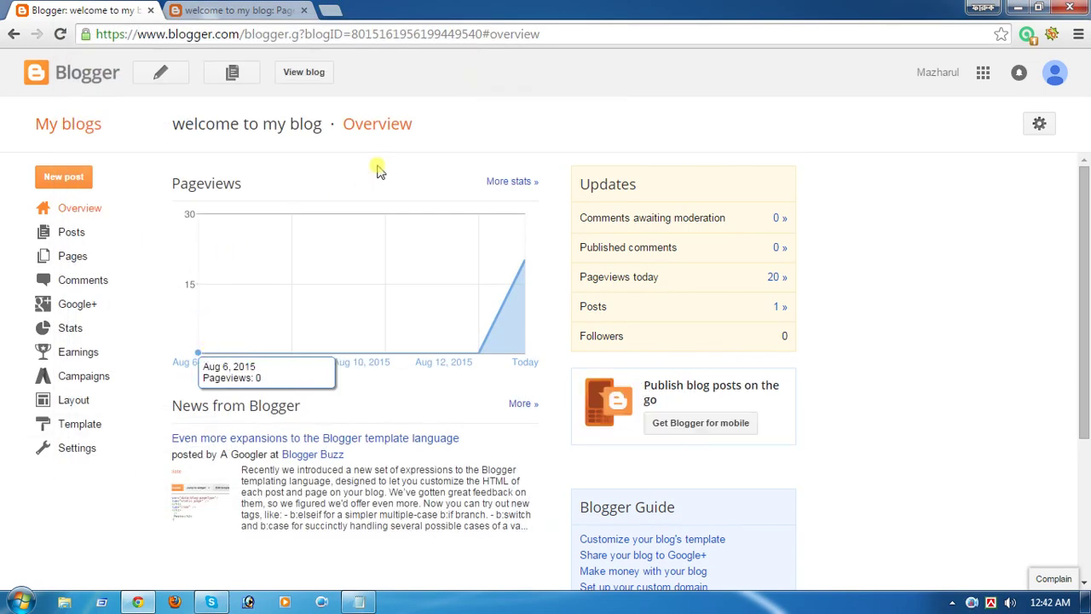
Delete the post "hgffhgfhg" from the blog's list of posts
click(73, 239)
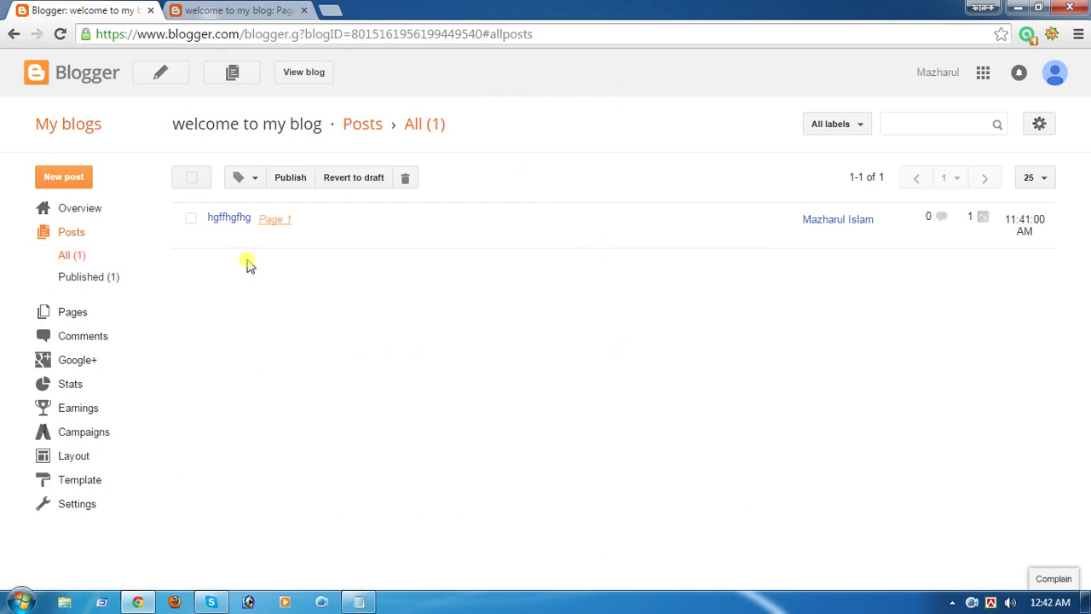
click(317, 237)
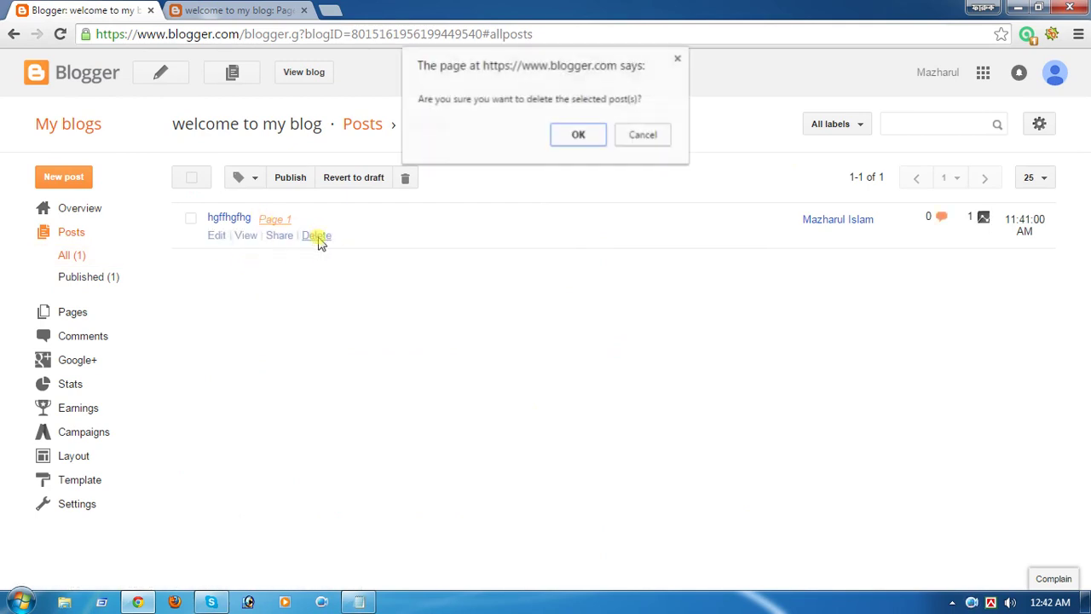
click(572, 137)
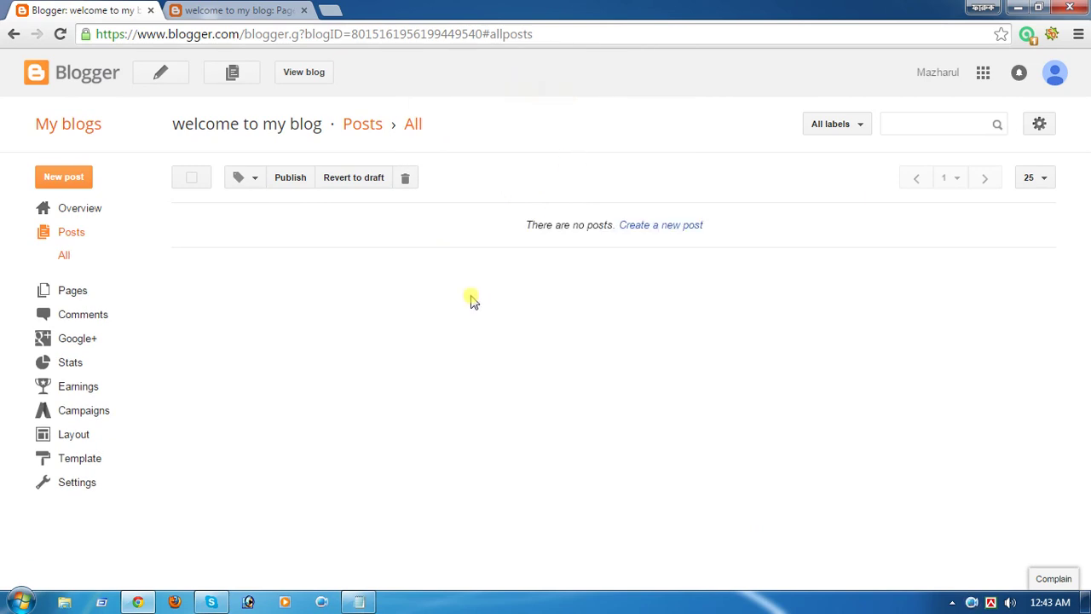
View the blog, check its "Page 1" menu link, and return to the list of posts
click(305, 73)
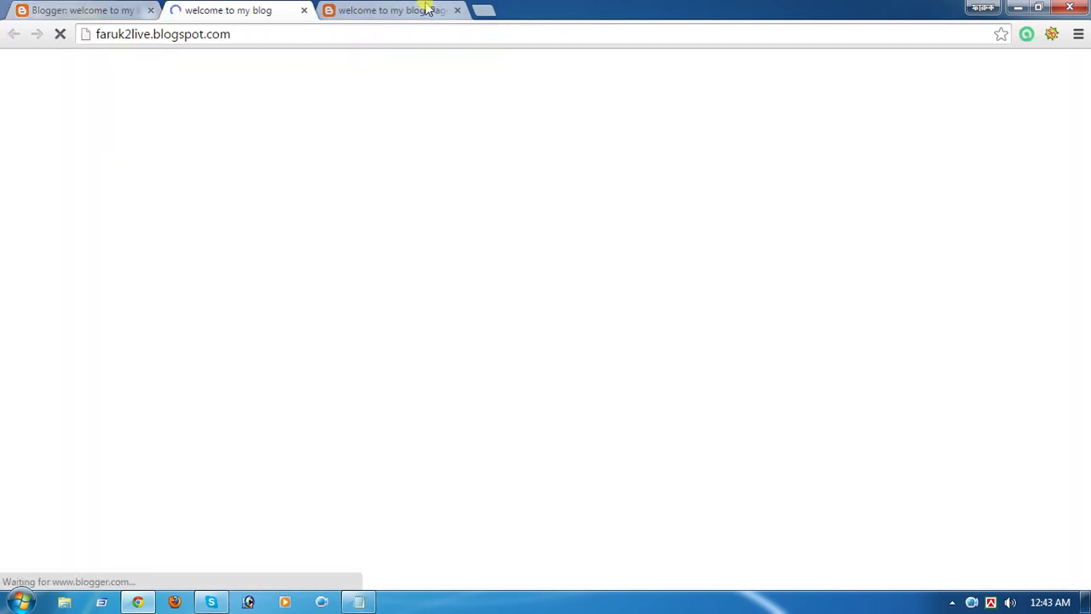
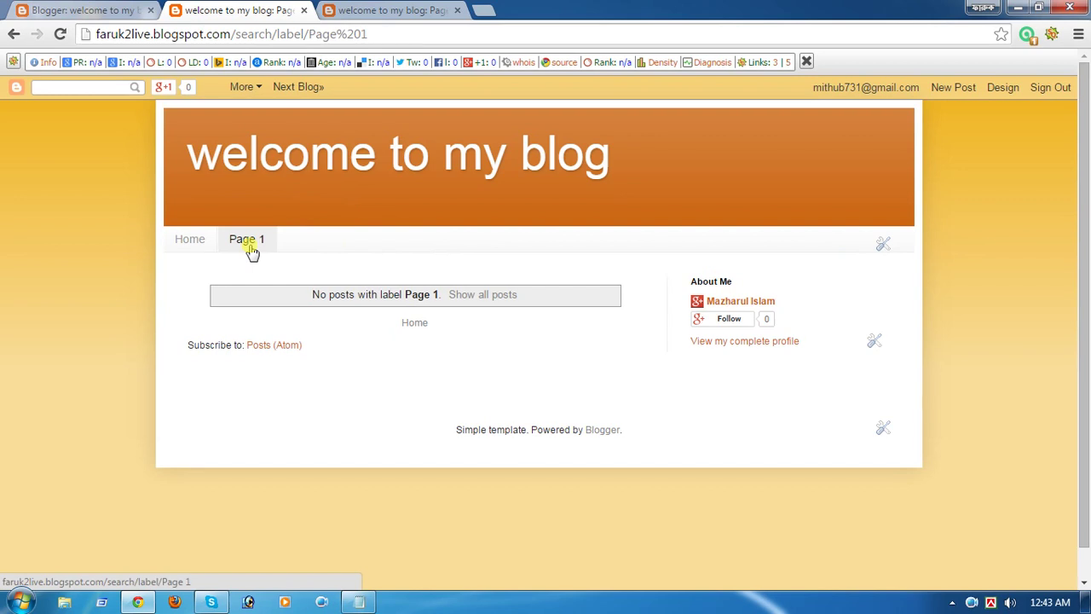
click(96, 8)
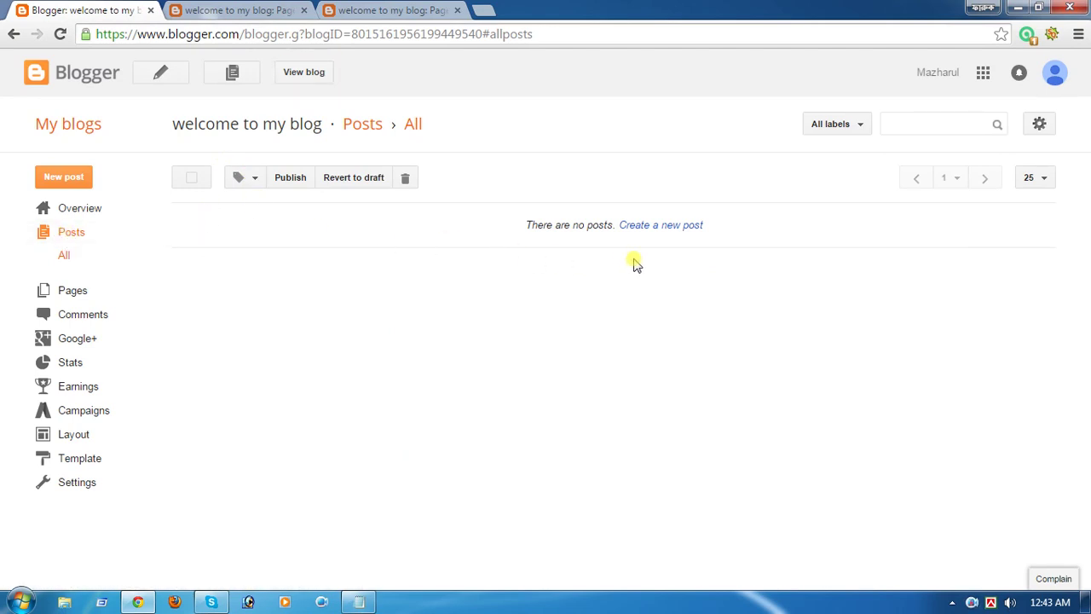
Create a new post titled "I love blogging" with the body text "Blogging"
click(678, 226)
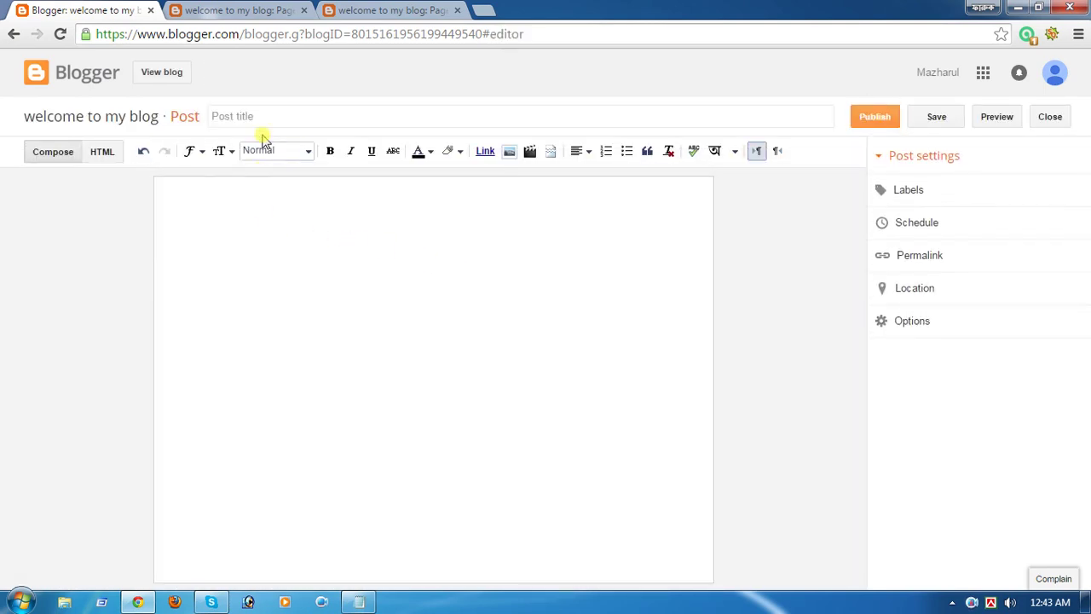
click(277, 116)
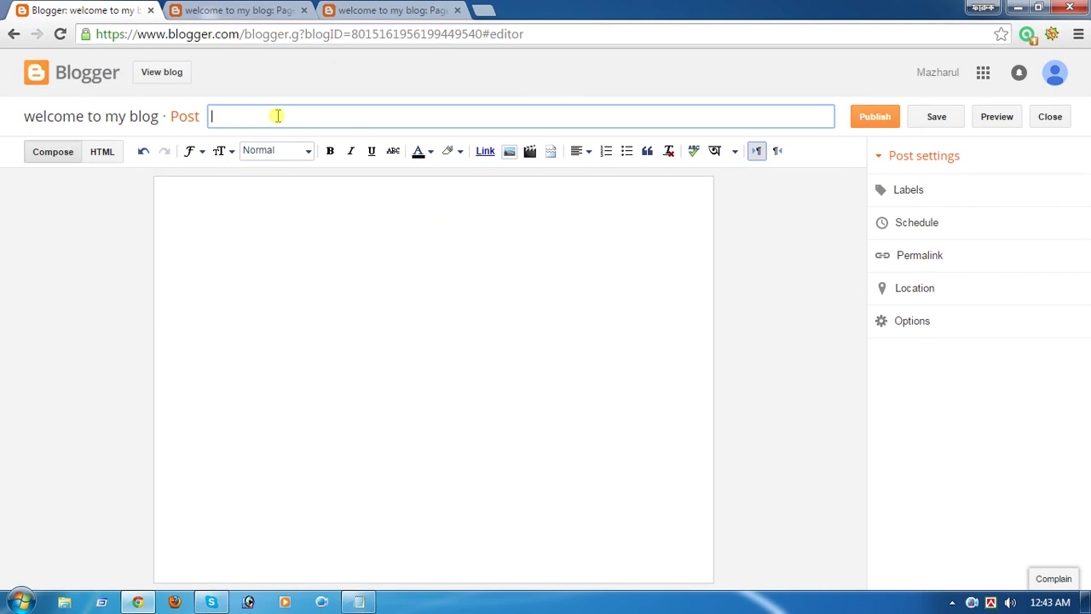
text(I)
key(BackSpace)
text(w)
key(BackSpace)
text(I love blogging)
click(242, 215)
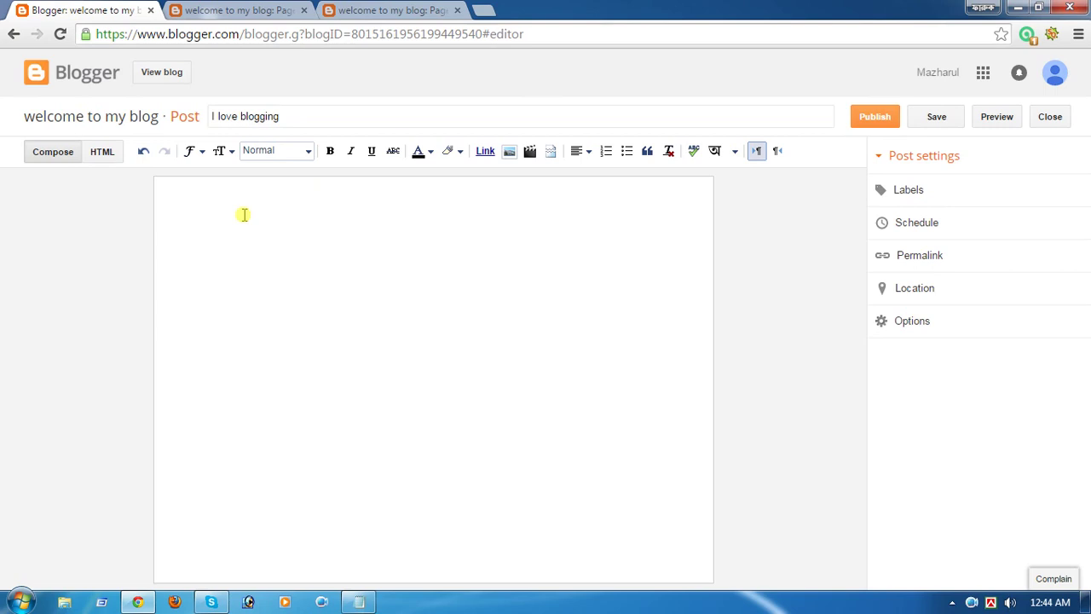
text(B)
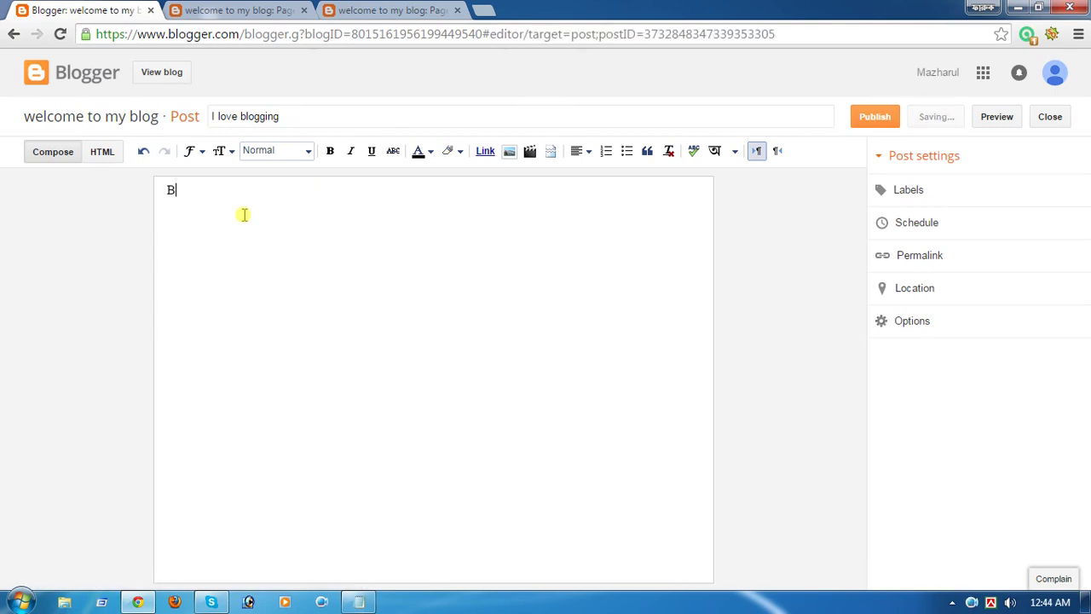
text(logging)
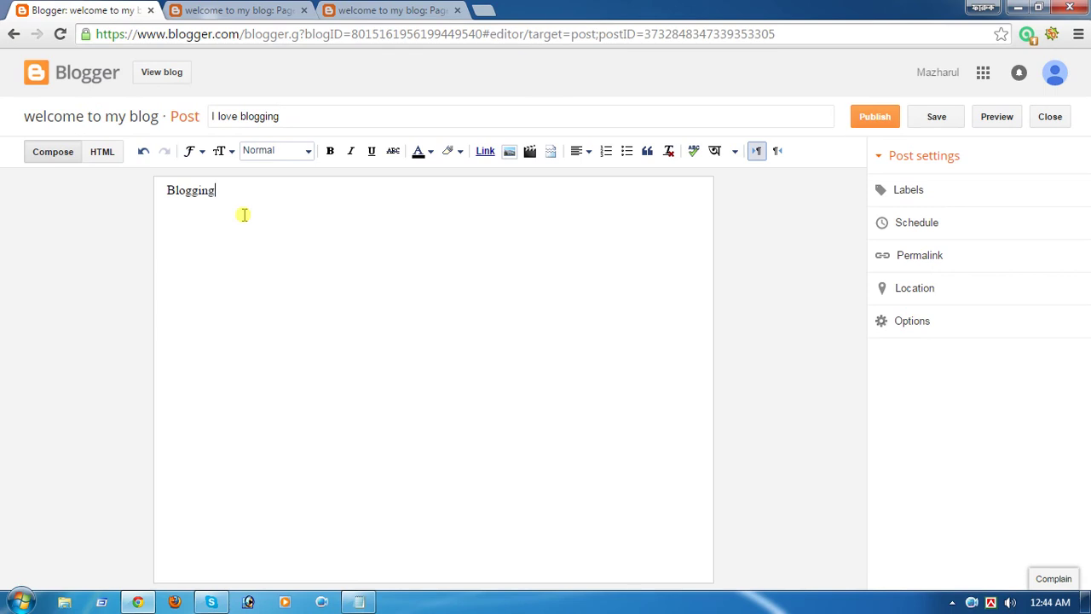
Add the label "Page 1" to the new post and publish it without sharing it on Google+
click(905, 195)
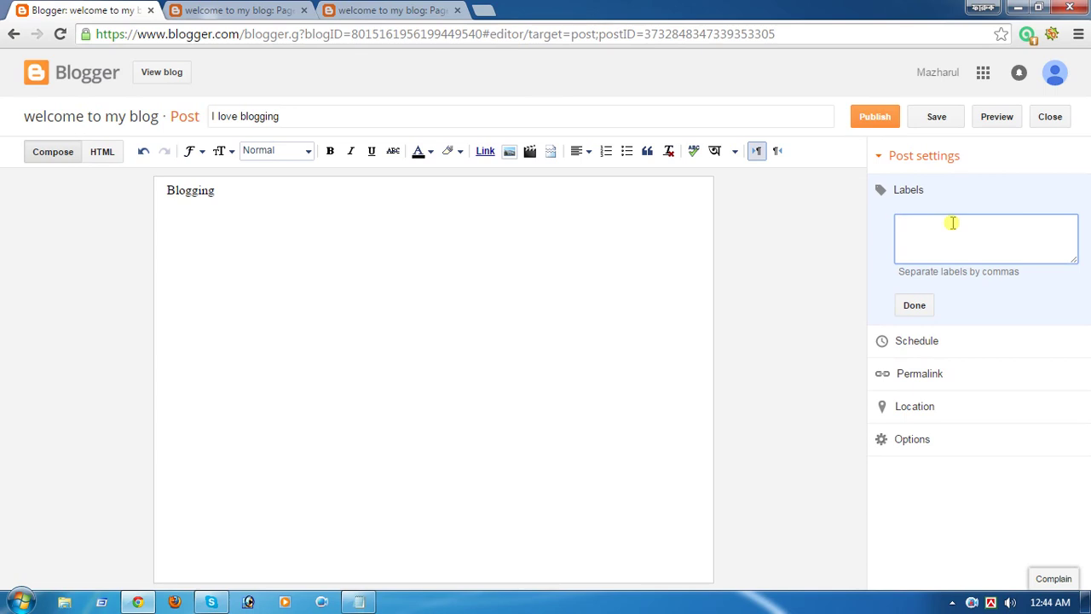
text(Page 1)
click(910, 303)
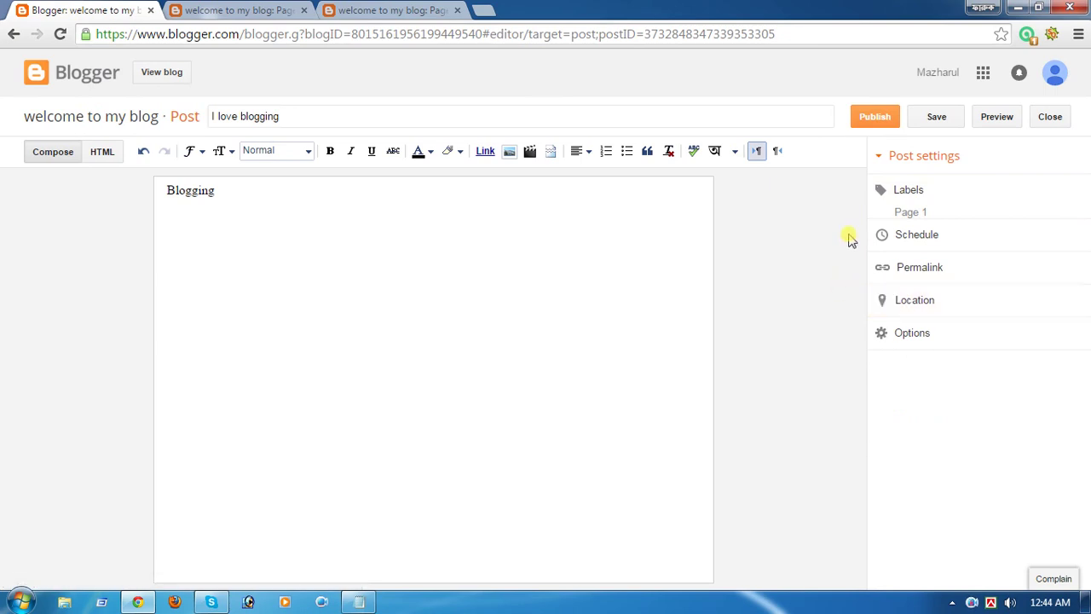
click(874, 123)
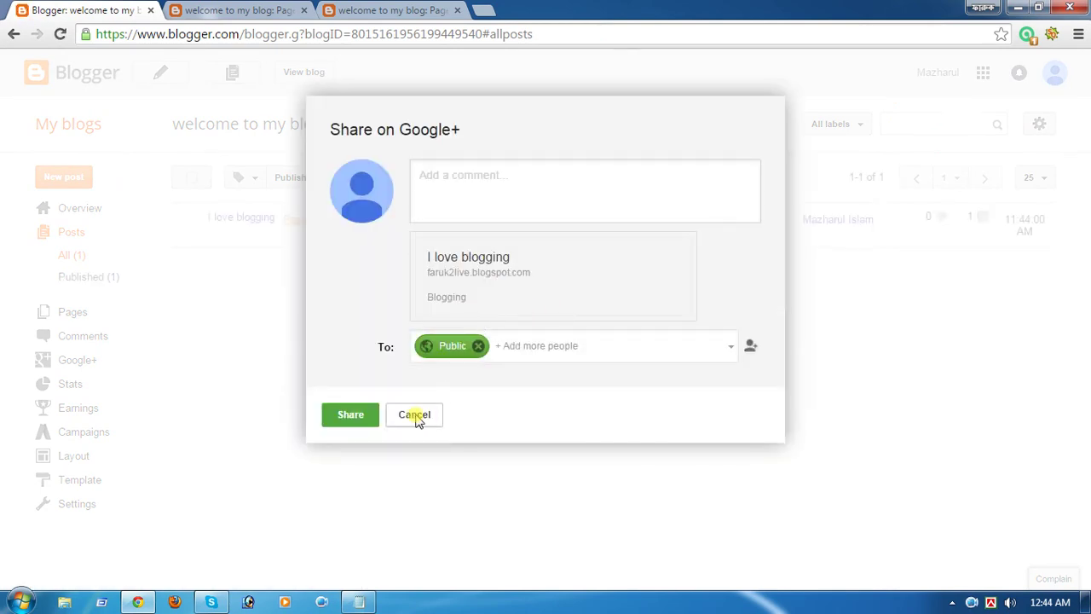
click(415, 415)
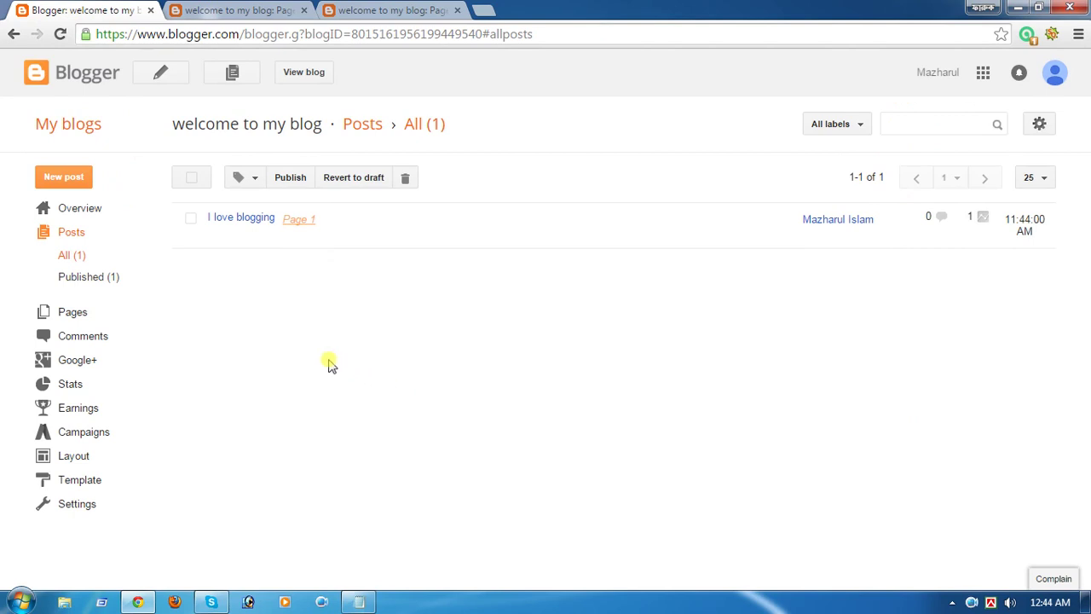
View the blog, follow the "Page 1" menu link and open the post "I love blogging" from there
click(304, 74)
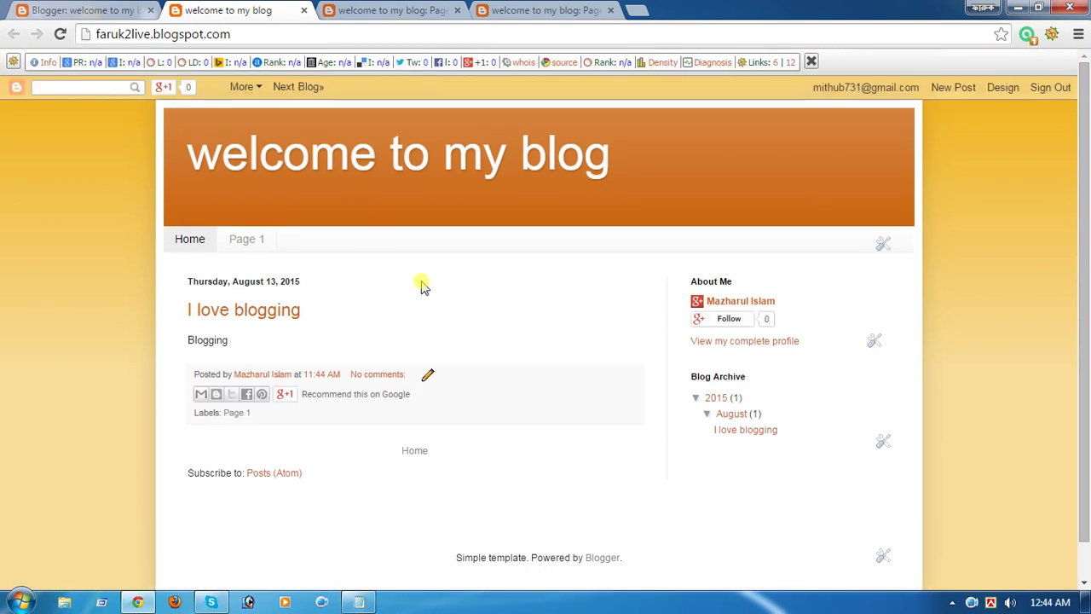
click(261, 240)
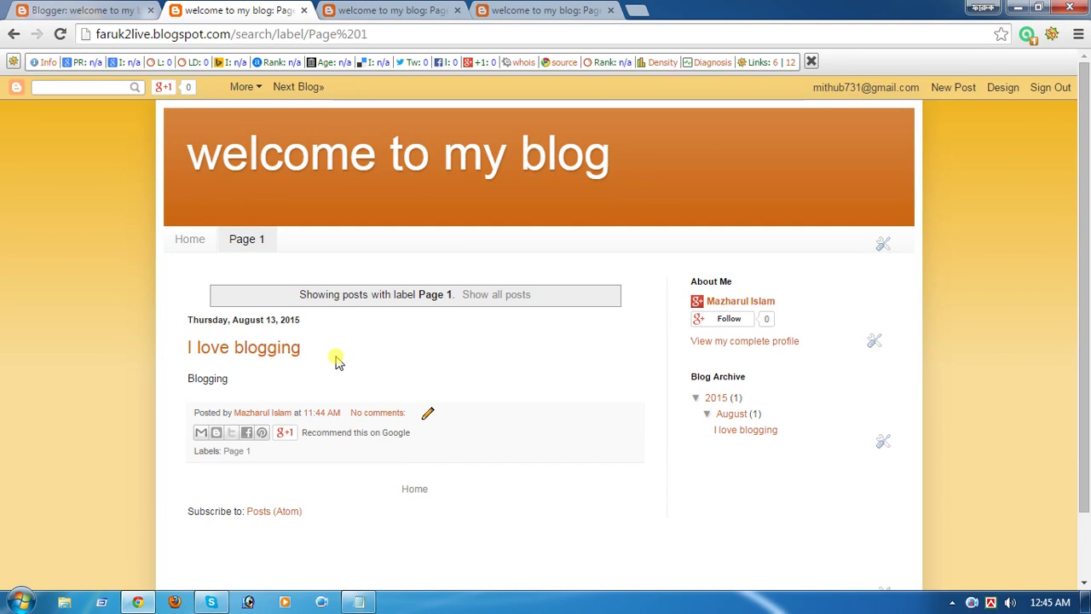
click(253, 354)
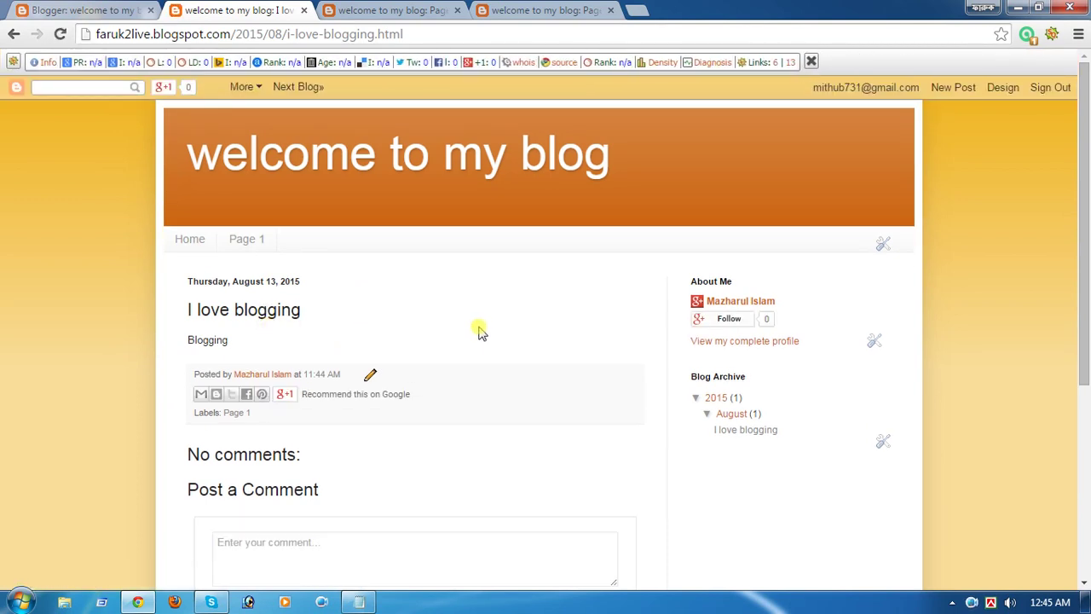
scroll(479, 332, down, 1)
scroll(479, 333, up, 1)
scroll(397, 324, down, 1)
scroll(399, 326, up, 1)
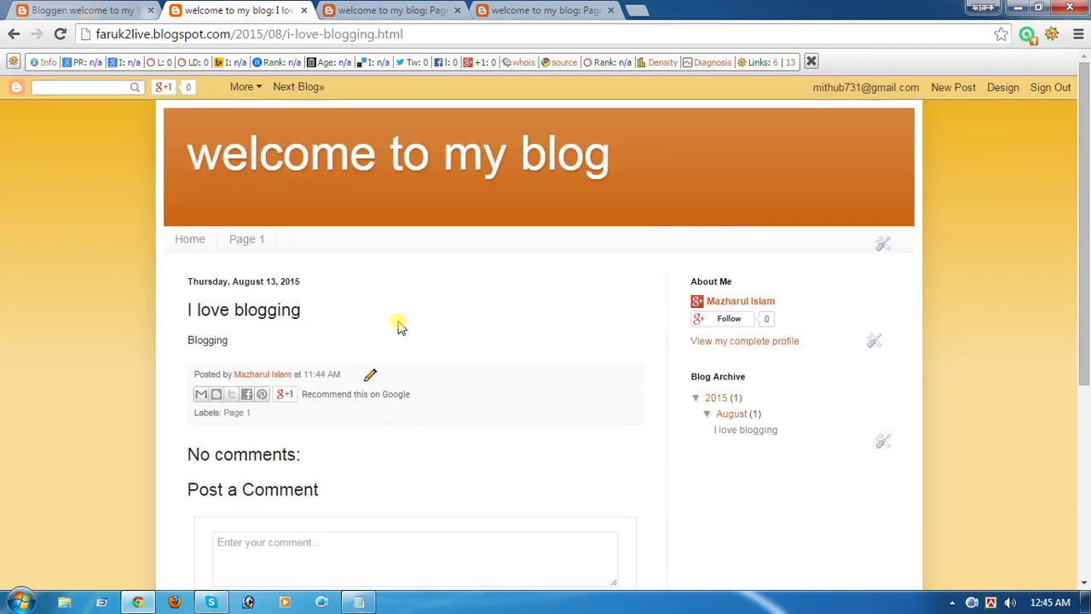